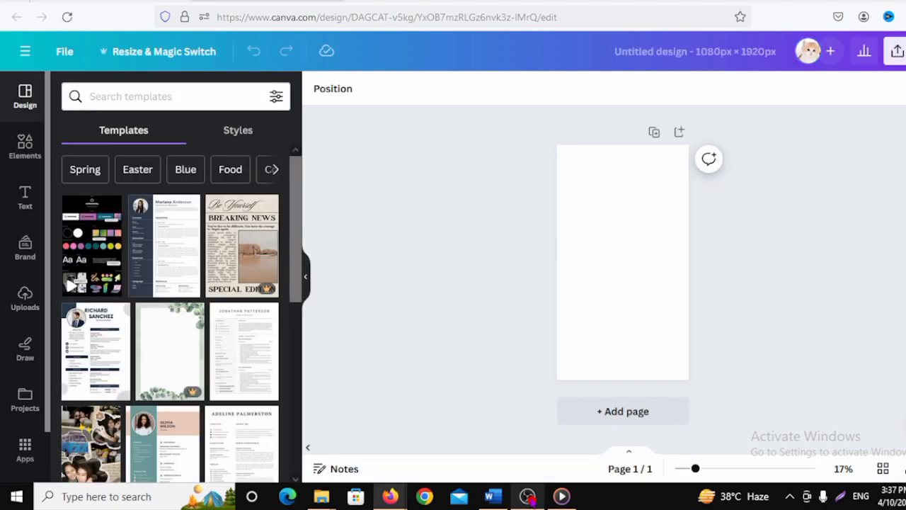
# Search the templates for "background" and apply the "Black Dust Background Coming Soon Instagram Story" template to the page.
pyautogui.click(126, 94)
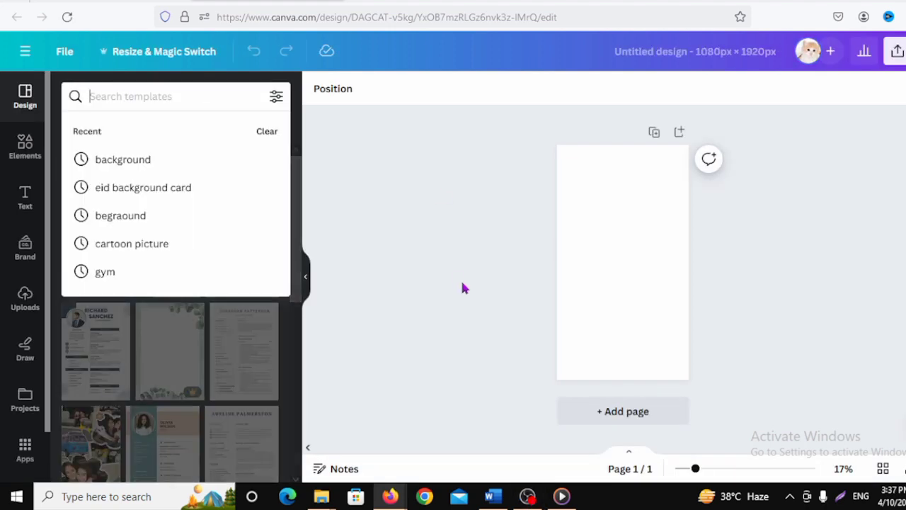
pyautogui.write('background')
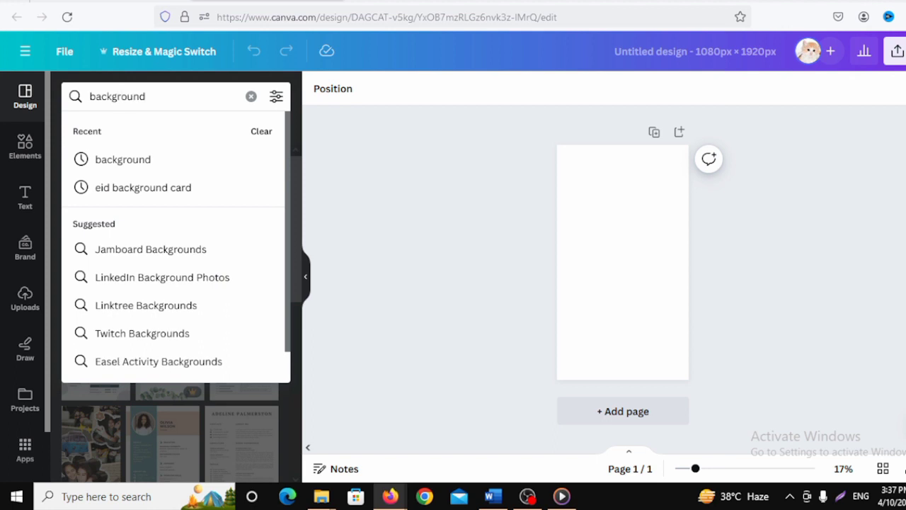
pyautogui.press('Return')
pyautogui.scroll(-8, 295, 276)
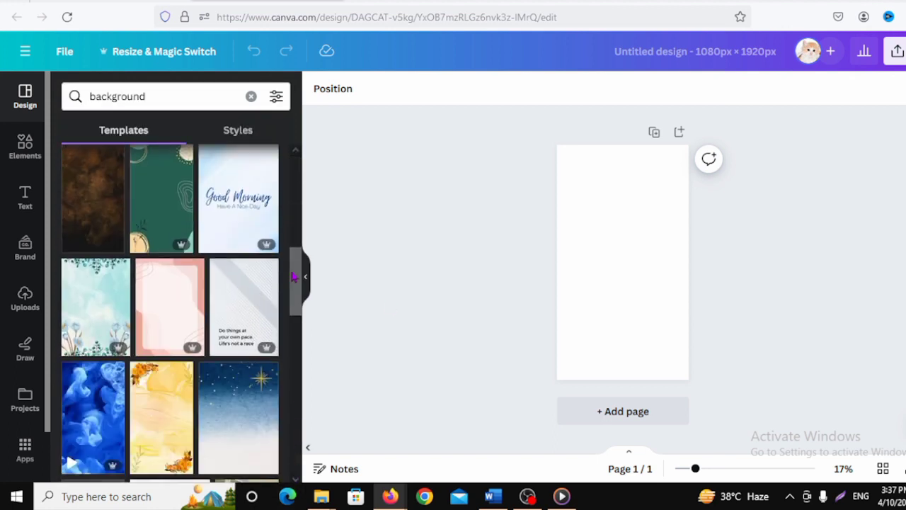
pyautogui.scroll(-10, 294, 276)
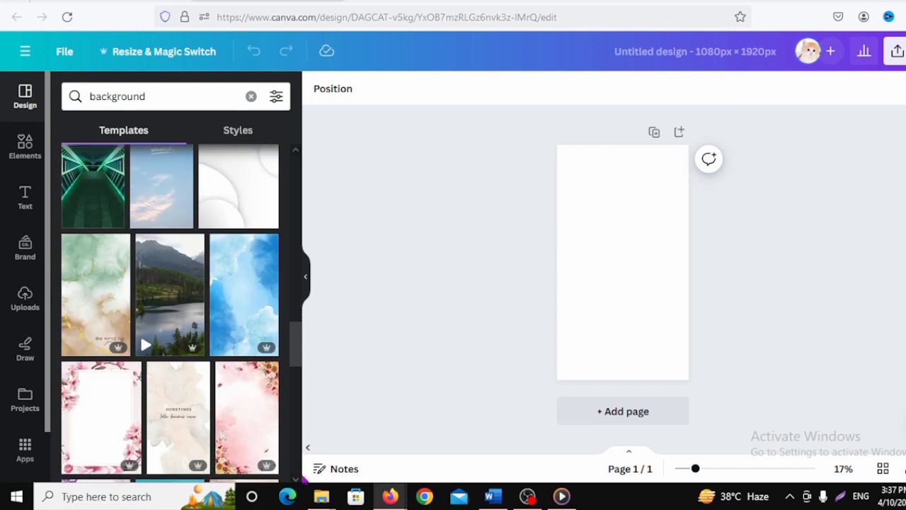
pyautogui.moveTo(299, 335); pyautogui.dragTo(304, 471)
pyautogui.moveTo(298, 377); pyautogui.dragTo(297, 428)
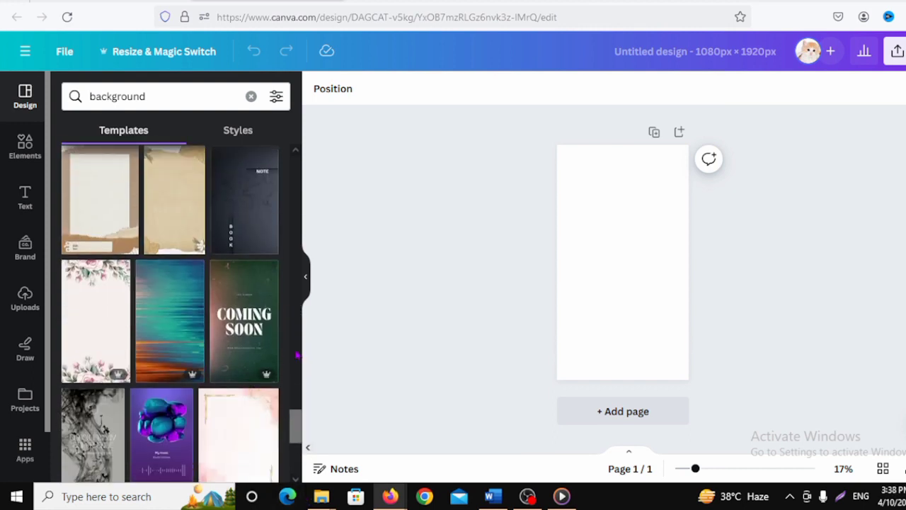
pyautogui.click(243, 305)
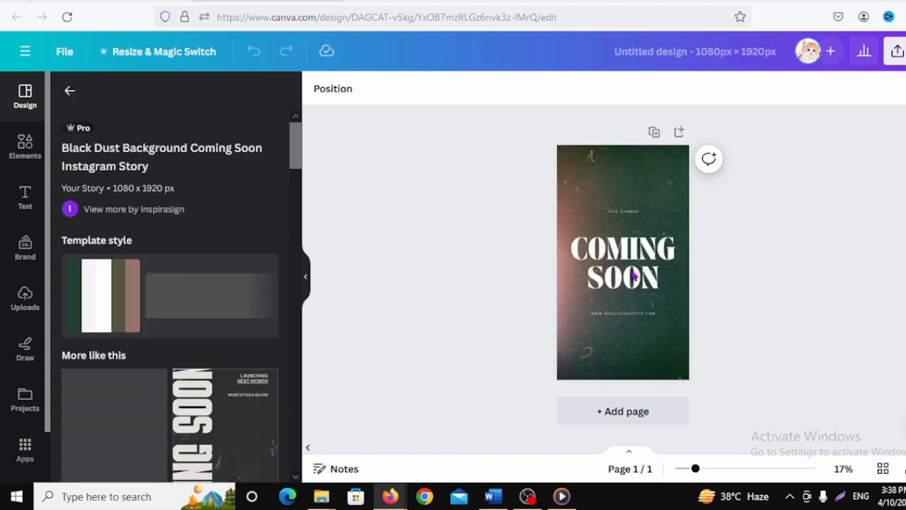
# Delete the template's "THIS SUMMER", "COMING SOON" and website text lines from the page.
pyautogui.click(685, 305)
pyautogui.click(733, 308)
pyautogui.click(652, 265)
pyautogui.click(670, 205)
pyautogui.click(639, 211)
pyautogui.click(670, 174)
pyautogui.click(622, 315)
pyautogui.click(670, 276)
pyautogui.click(634, 278)
pyautogui.click(447, 91)
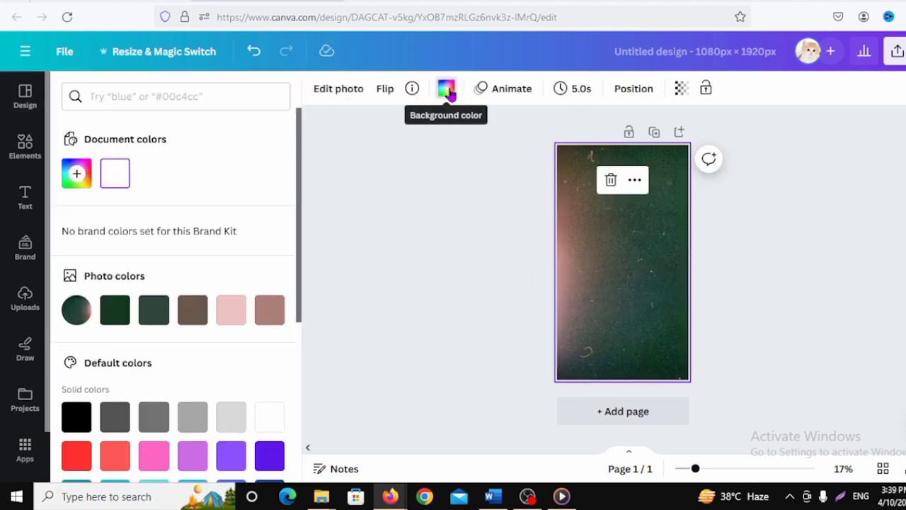
pyautogui.click(77, 174)
pyautogui.moveTo(78, 336); pyautogui.dragTo(186, 344)
pyautogui.click(385, 329)
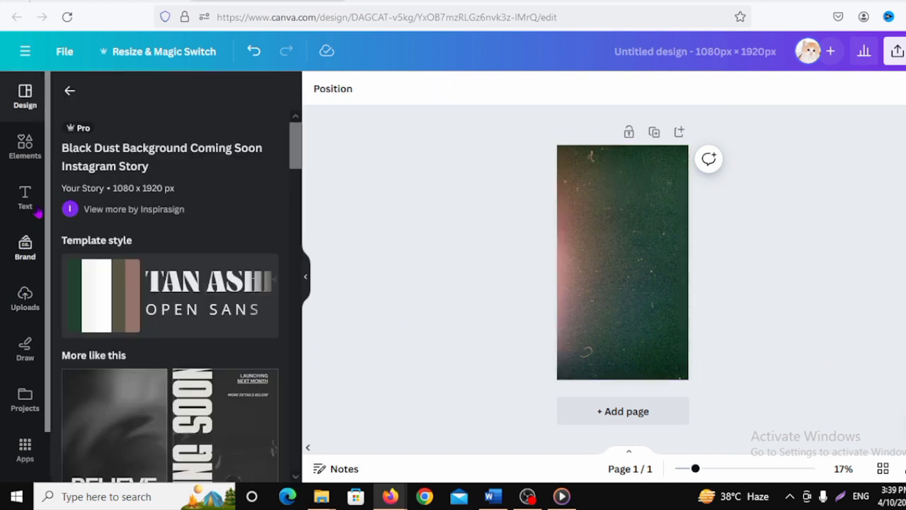
# Search the elements library for "islamic lamp" and limit the results to graphics.
pyautogui.click(31, 157)
pyautogui.click(126, 95)
pyautogui.write('islamic la')
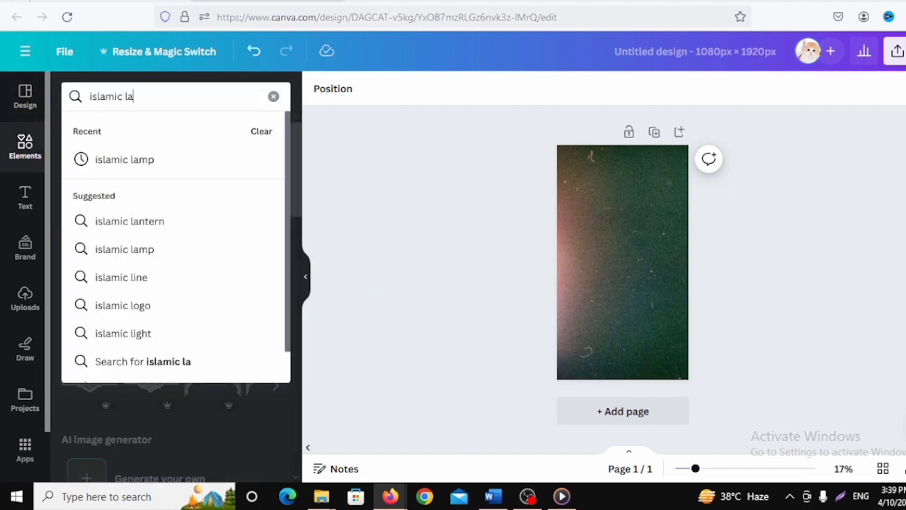
pyautogui.write('mo')
pyautogui.press('BackSpace')
pyautogui.write('p')
pyautogui.press('Return')
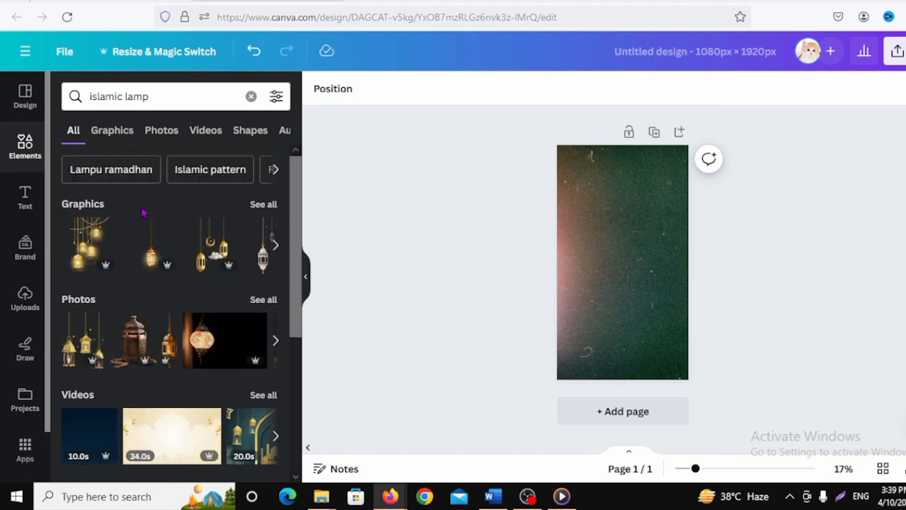
pyautogui.click(114, 134)
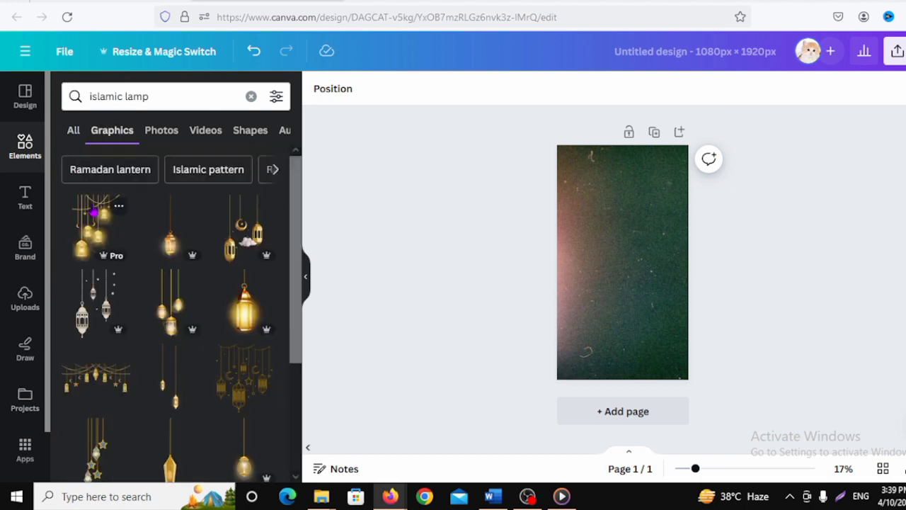
# Add the copper crescent moon with hanging lantern graphic and place it at mid-height near the page's left edge.
pyautogui.scroll(-3, 297, 300)
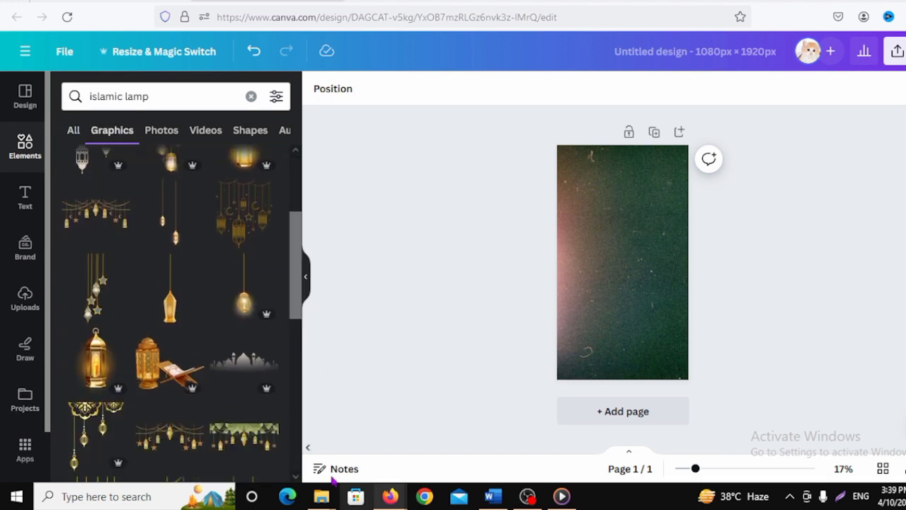
pyautogui.moveTo(296, 301); pyautogui.dragTo(323, 356)
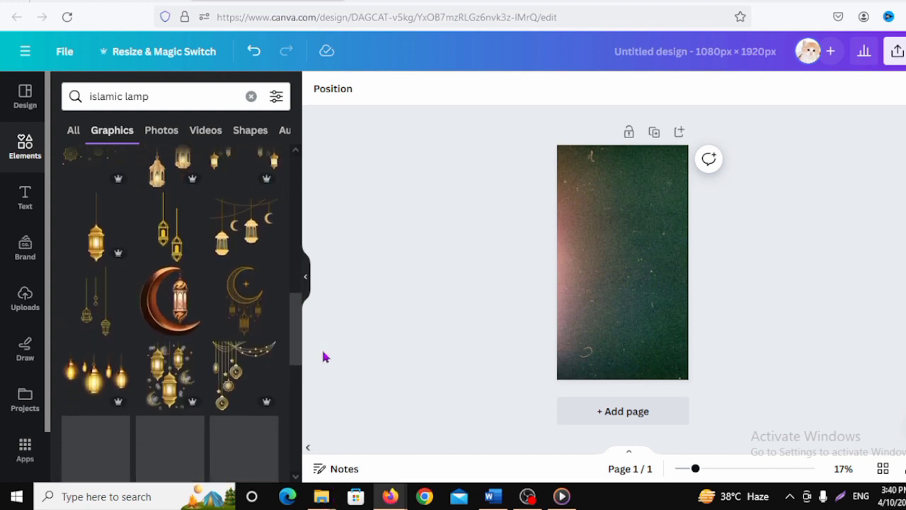
pyautogui.click(174, 278)
pyautogui.moveTo(675, 322); pyautogui.dragTo(671, 318)
pyautogui.moveTo(611, 305)
pyautogui.mouseDown()
pyautogui.moveTo(591, 291)
pyautogui.moveTo(605, 300)
pyautogui.moveTo(596, 312)
pyautogui.mouseUp()
pyautogui.moveTo(616, 277)
pyautogui.mouseDown()
pyautogui.moveTo(593, 286)
pyautogui.moveTo(602, 285)
pyautogui.mouseUp()
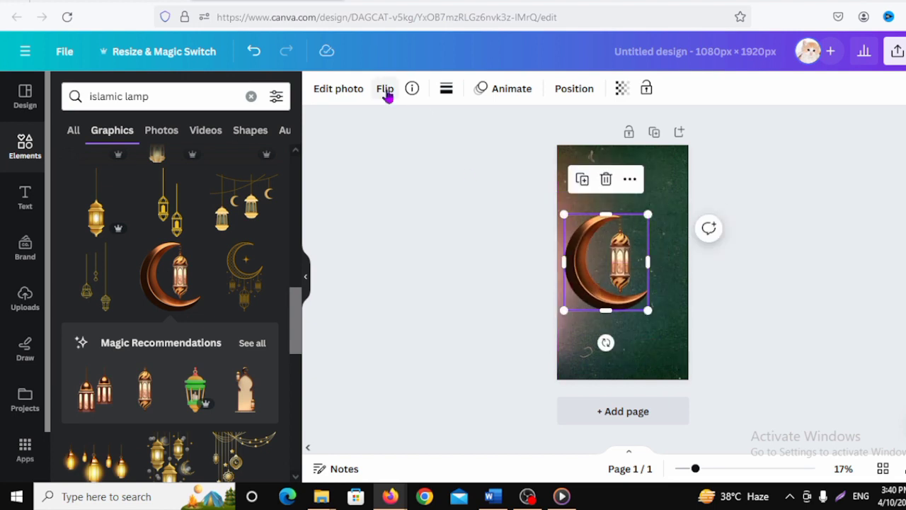
# Flip the crescent moon graphic horizontally, shrink it slightly and place it against the page's right edge.
pyautogui.click(384, 88)
pyautogui.click(424, 125)
pyautogui.moveTo(647, 309); pyautogui.dragTo(637, 299)
pyautogui.moveTo(621, 264); pyautogui.dragTo(669, 262)
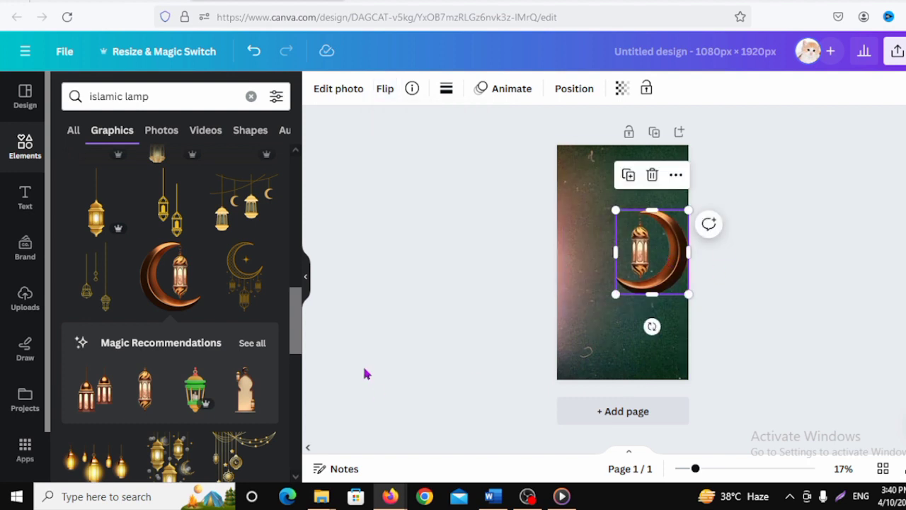
pyautogui.click(303, 304)
# Try a smaller single hanging gold lantern along the page's upper left edge, and remove it.
pyautogui.click(311, 262)
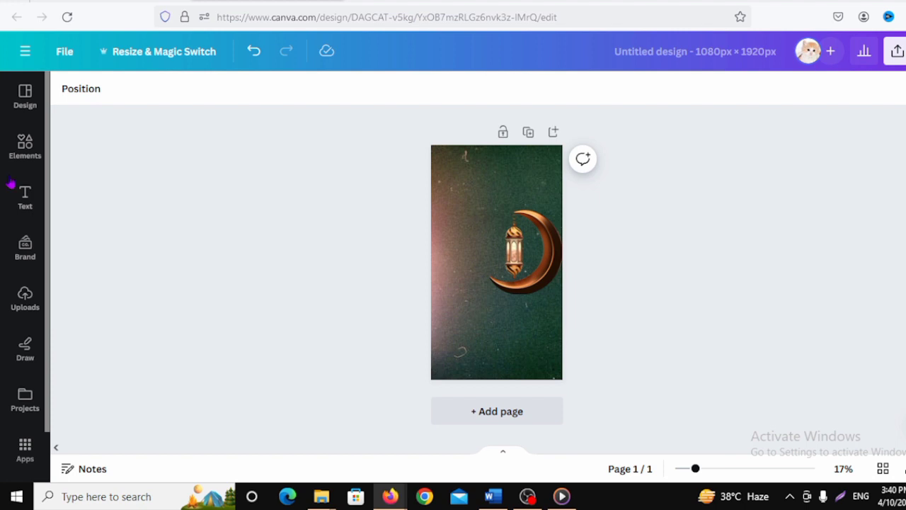
pyautogui.click(32, 157)
pyautogui.click(98, 216)
pyautogui.moveTo(651, 368); pyautogui.dragTo(639, 314)
pyautogui.moveTo(609, 264); pyautogui.dragTo(566, 249)
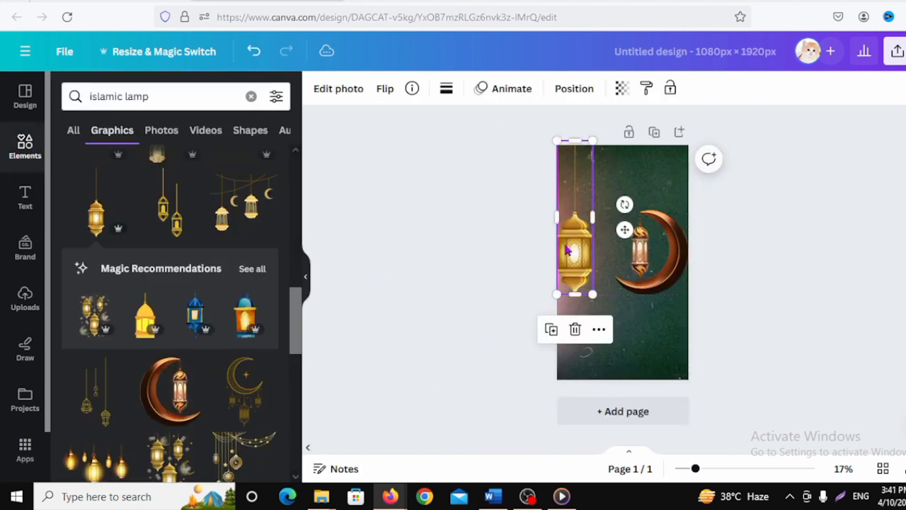
pyautogui.moveTo(593, 296); pyautogui.dragTo(579, 234)
pyautogui.click(568, 267)
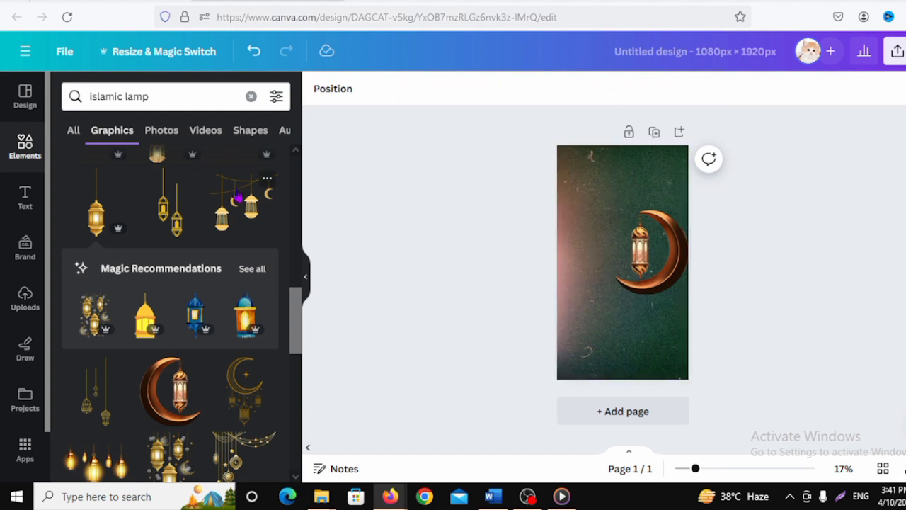
# Add the gold graphic of hanging lanterns and crescents and fit it across the top of the page.
pyautogui.click(238, 196)
pyautogui.moveTo(621, 257); pyautogui.dragTo(606, 184)
pyautogui.moveTo(661, 189); pyautogui.dragTo(688, 184)
pyautogui.moveTo(691, 233); pyautogui.dragTo(644, 200)
pyautogui.moveTo(601, 175)
pyautogui.mouseDown()
pyautogui.moveTo(615, 172)
pyautogui.moveTo(613, 183)
pyautogui.mouseUp()
pyautogui.click(742, 243)
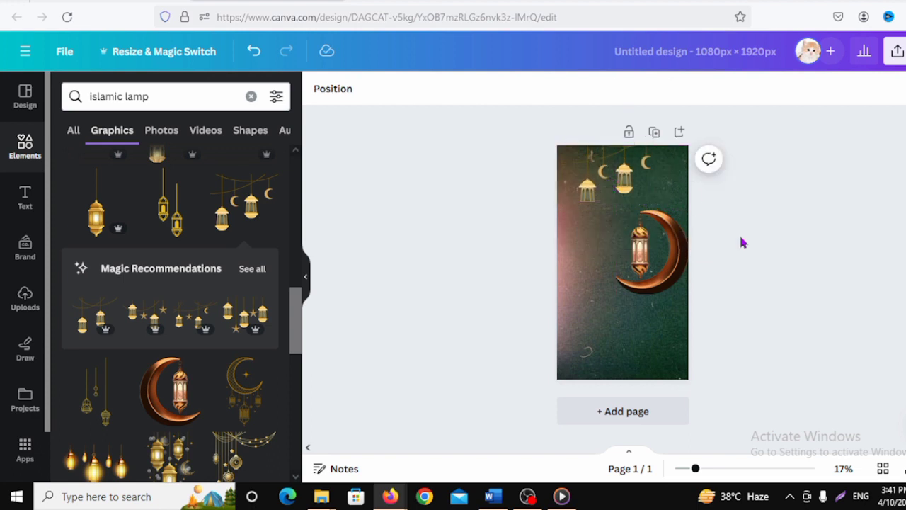
# Move the copper crescent moon graphic slightly down and inward from the page's right edge.
pyautogui.click(669, 287)
pyautogui.moveTo(669, 287)
pyautogui.mouseDown()
pyautogui.moveTo(669, 306)
pyautogui.moveTo(659, 291)
pyautogui.mouseUp()
pyautogui.click(756, 271)
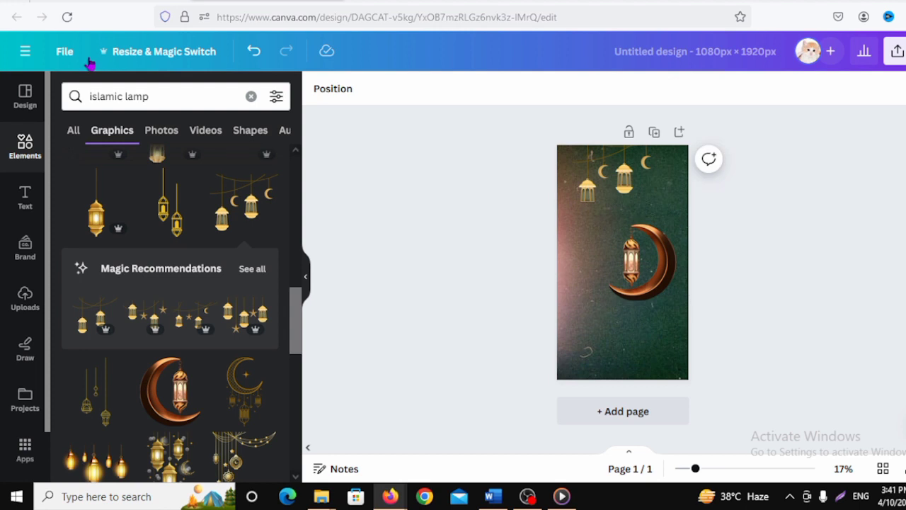
# Search the elements library for "eid mubarak" and browse the matching graphics.
pyautogui.click(251, 97)
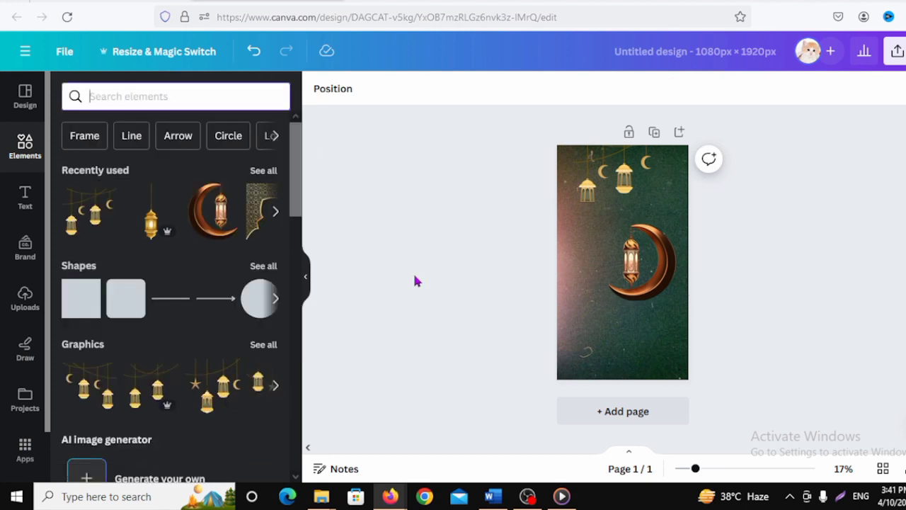
pyautogui.write('eid')
pyautogui.click(193, 165)
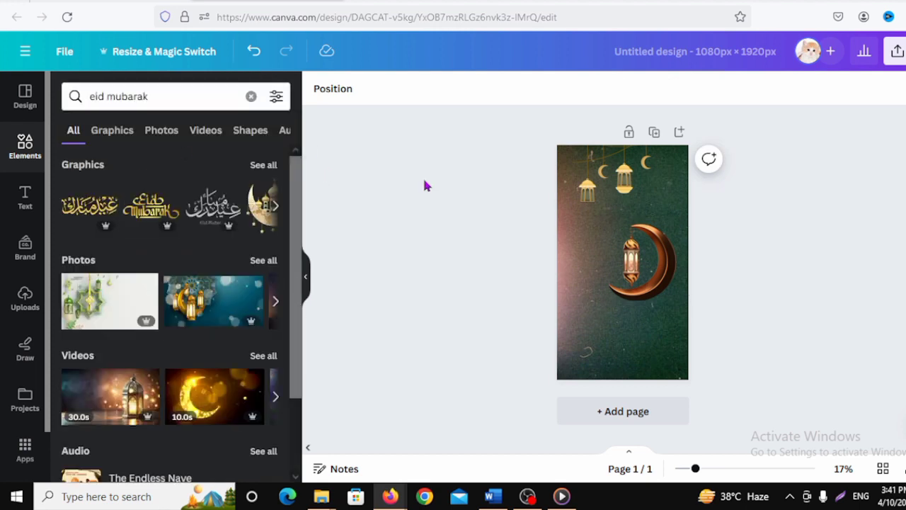
pyautogui.click(116, 136)
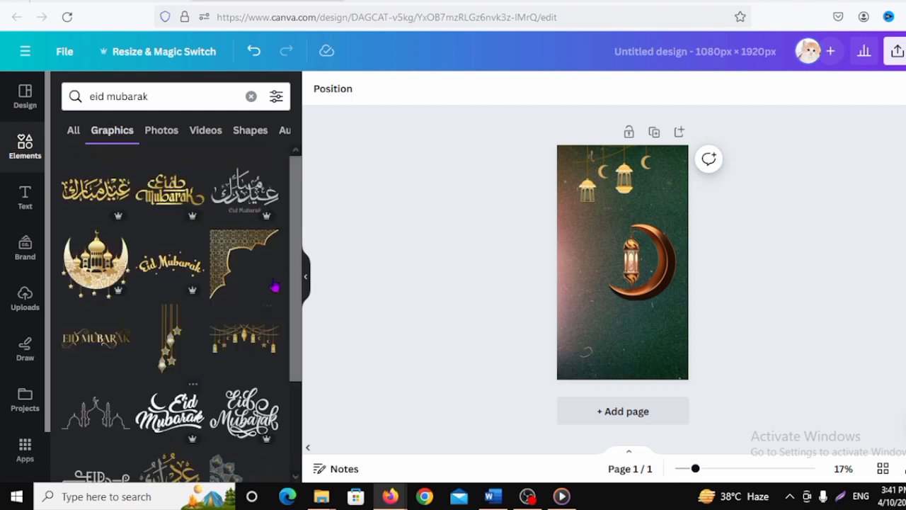
pyautogui.scroll(-3, 296, 283)
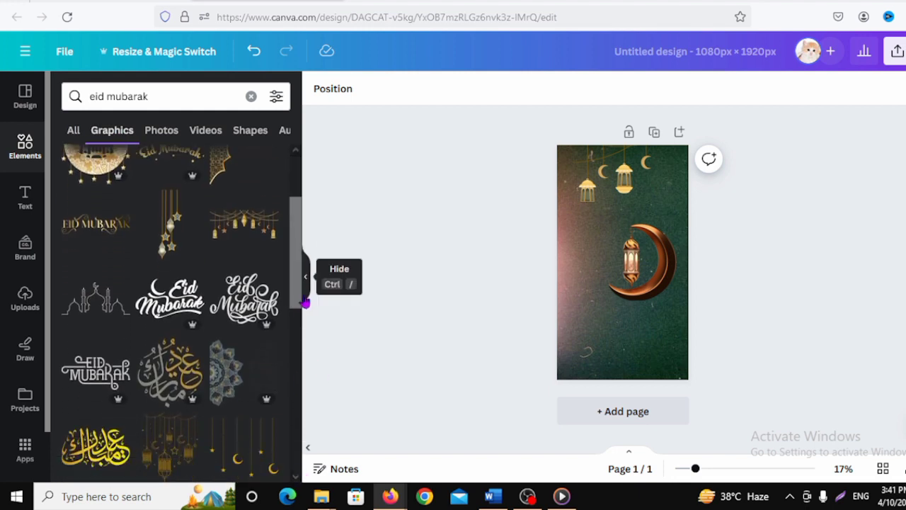
# Add the script "Eid Mubarak" lettering on the page's left side and shrink the crescent moon graphic beside it.
pyautogui.click(262, 309)
pyautogui.moveTo(649, 281); pyautogui.dragTo(599, 269)
pyautogui.click(665, 286)
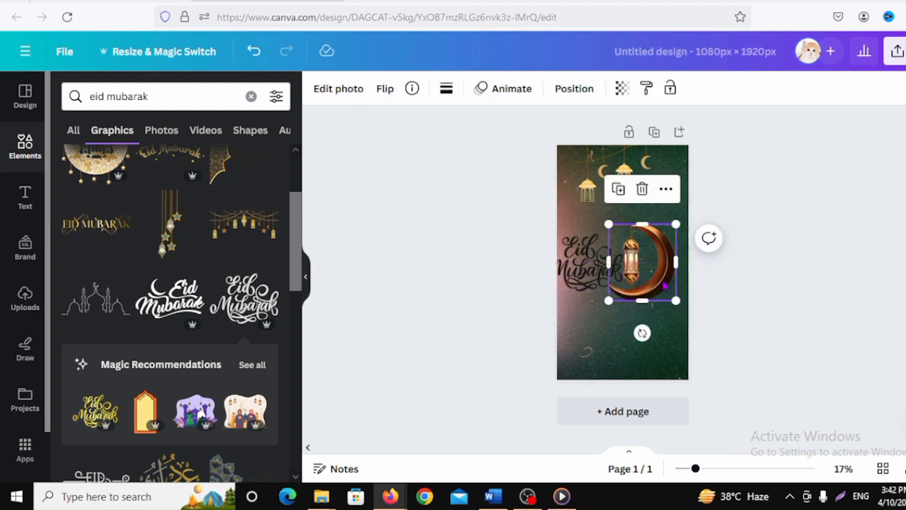
pyautogui.moveTo(676, 300); pyautogui.dragTo(667, 259)
# Raise the "Eid Mubarak" lettering slightly and recolor it with the light pink from the background photo's colors.
pyautogui.click(591, 271)
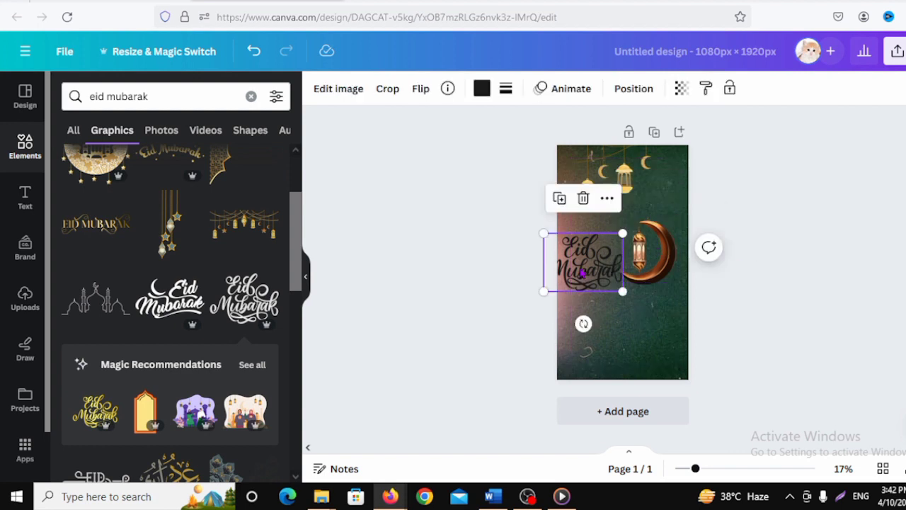
pyautogui.moveTo(591, 270); pyautogui.dragTo(591, 259)
pyautogui.click(481, 88)
pyautogui.click(231, 310)
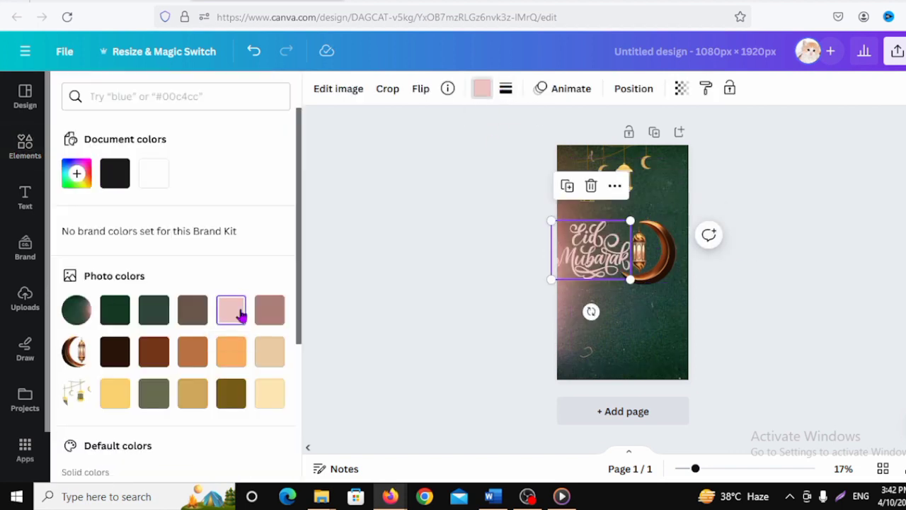
# Enlarge the crescent moon toward the page's right edge and nudge the "Eid Mubarak" lettering right, close beside it.
pyautogui.click(672, 282)
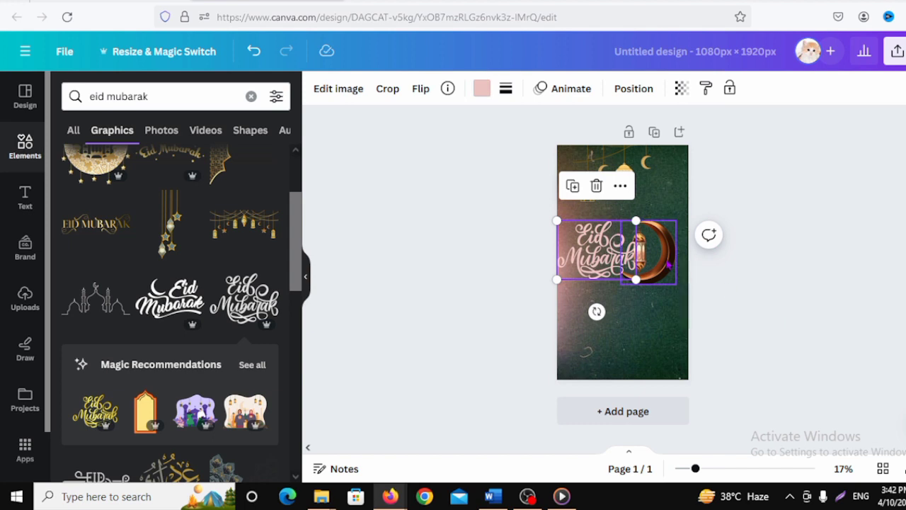
pyautogui.moveTo(677, 286); pyautogui.dragTo(692, 290)
pyautogui.click(600, 245)
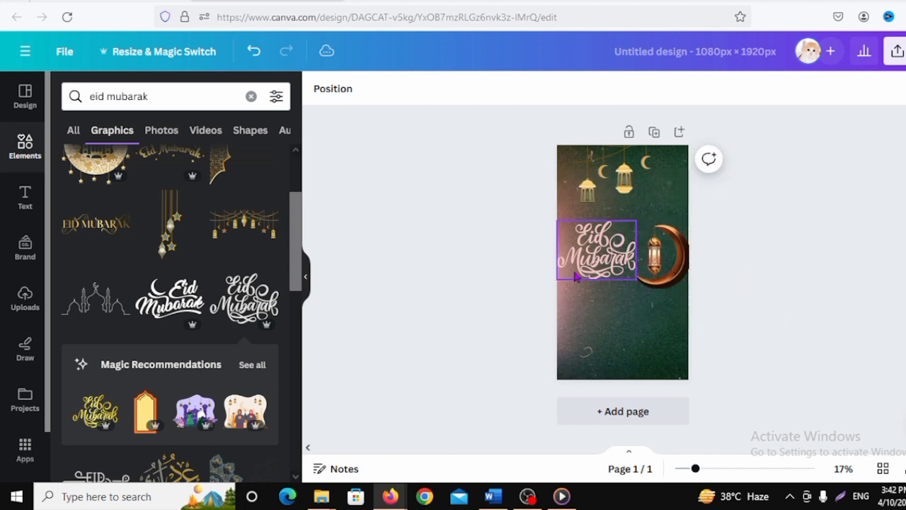
pyautogui.click(742, 277)
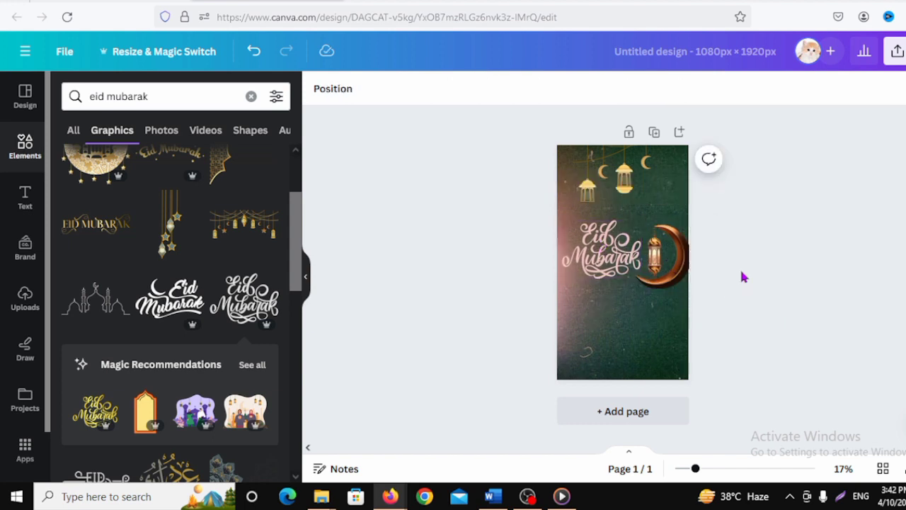
pyautogui.click(611, 343)
pyautogui.click(446, 88)
pyautogui.click(255, 51)
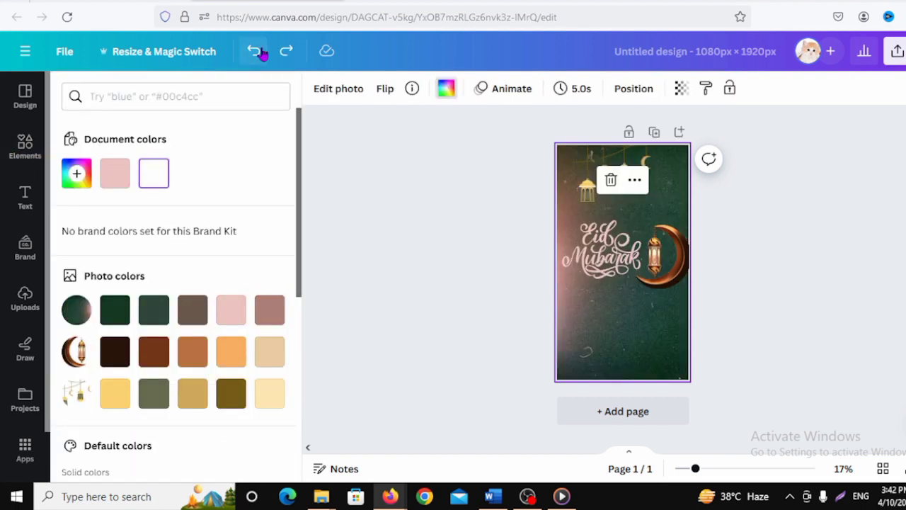
pyautogui.click(454, 297)
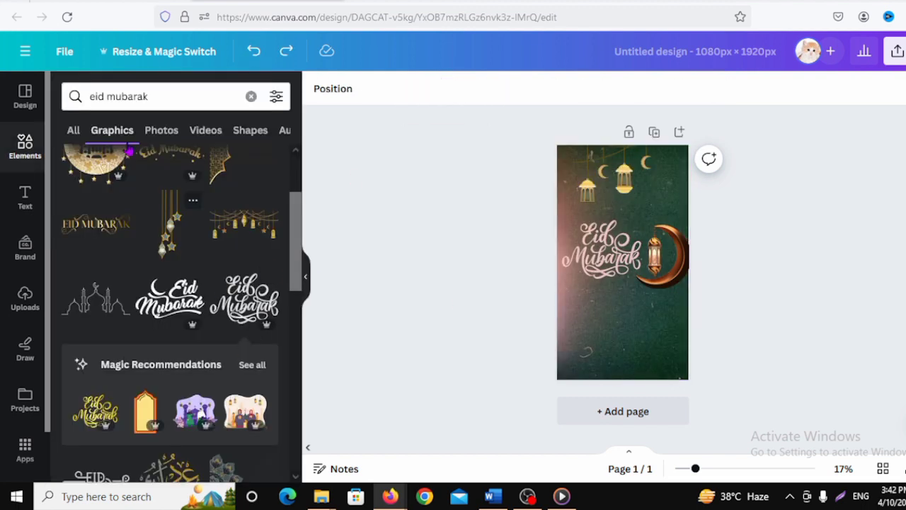
# Search the elements library for "mosque" and limit the results to graphics.
pyautogui.click(251, 102)
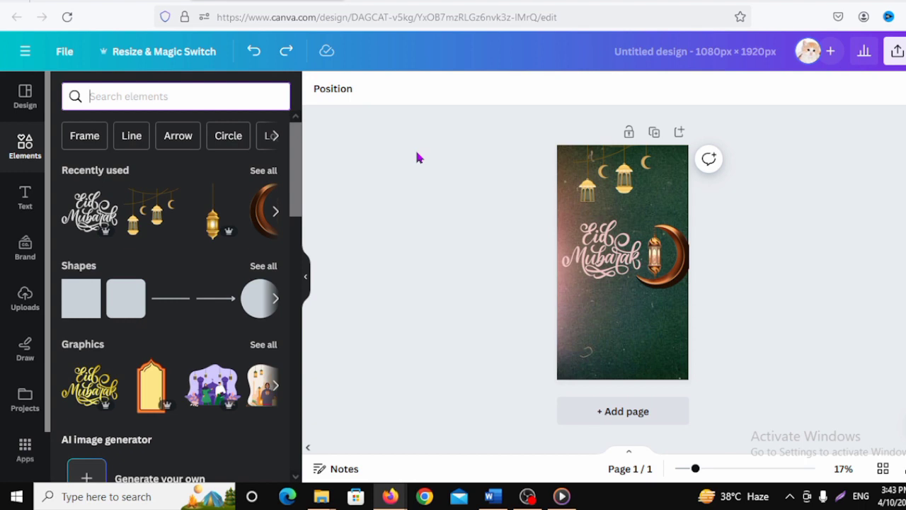
pyautogui.write('mosq')
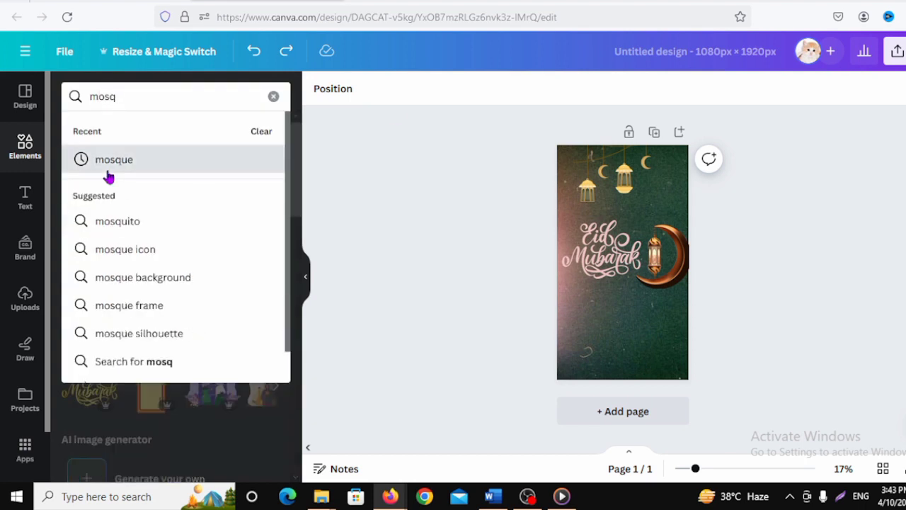
pyautogui.click(105, 170)
pyautogui.click(101, 141)
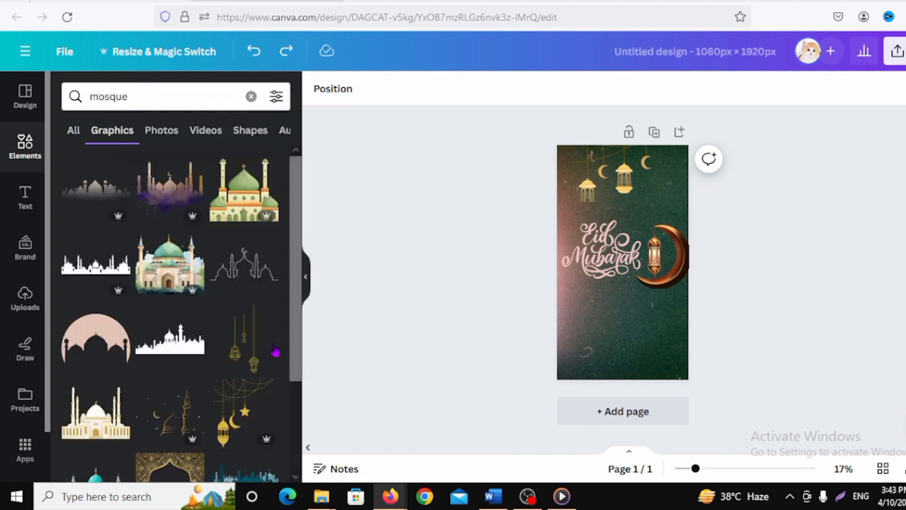
# Add the blue mosque skyline graphic and enlarge it to span the full width of the page's lower part.
pyautogui.scroll(-2, 213, 340)
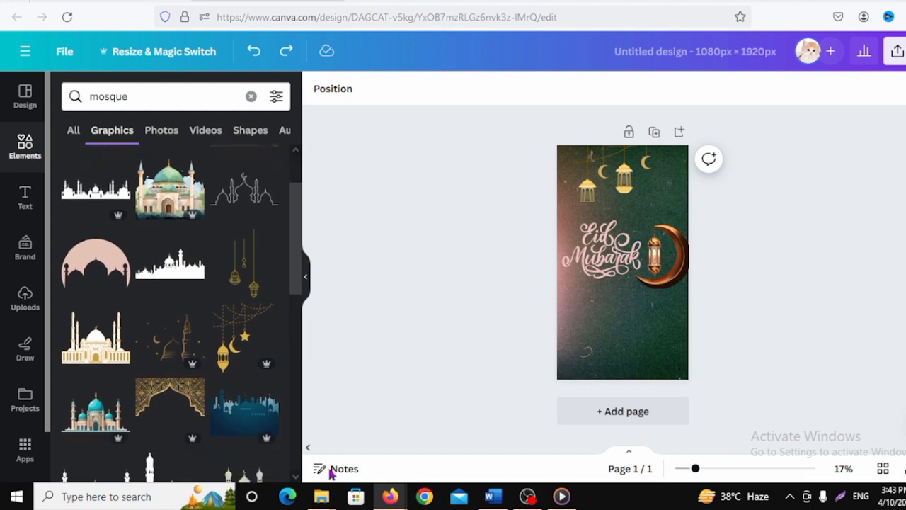
pyautogui.click(246, 400)
pyautogui.moveTo(623, 263); pyautogui.dragTo(698, 394)
pyautogui.moveTo(652, 354); pyautogui.dragTo(633, 346)
pyautogui.moveTo(679, 387); pyautogui.dragTo(688, 394)
pyautogui.moveTo(663, 354); pyautogui.dragTo(654, 330)
pyautogui.click(780, 295)
# Shrink the "Eid Mubarak" lettering slightly and nudge the crescent moon left, just inside the page's right edge.
pyautogui.click(614, 270)
pyautogui.click(669, 277)
pyautogui.moveTo(669, 277); pyautogui.dragTo(666, 277)
pyautogui.click(782, 247)
pyautogui.click(627, 271)
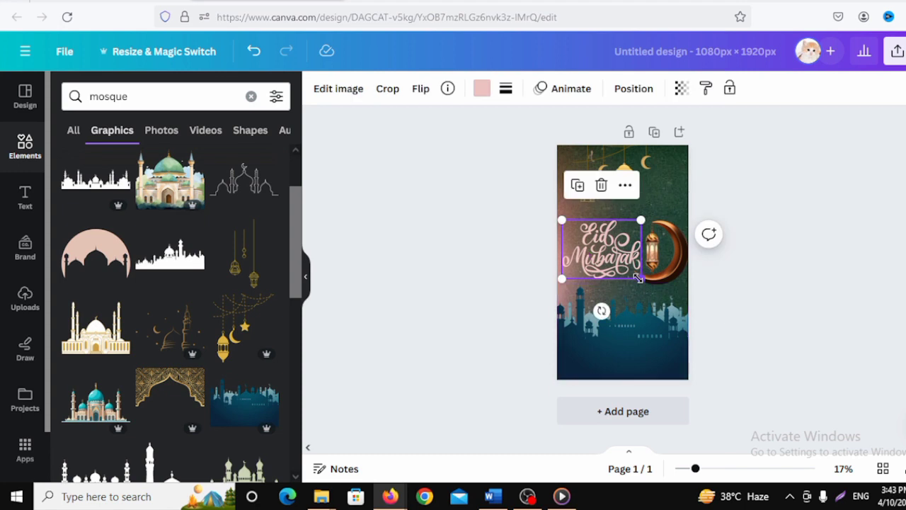
pyautogui.click(668, 267)
pyautogui.moveTo(668, 267); pyautogui.dragTo(663, 267)
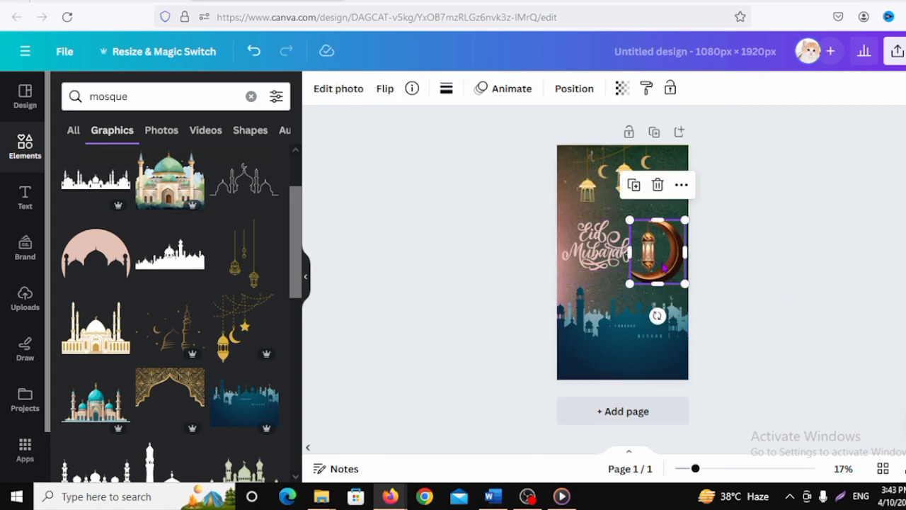
pyautogui.click(763, 268)
# Shift the lantern garland slightly left and add the gold outlined hanging lanterns graphic in the page's upper-right corner.
pyautogui.moveTo(607, 175); pyautogui.dragTo(593, 175)
pyautogui.click(477, 272)
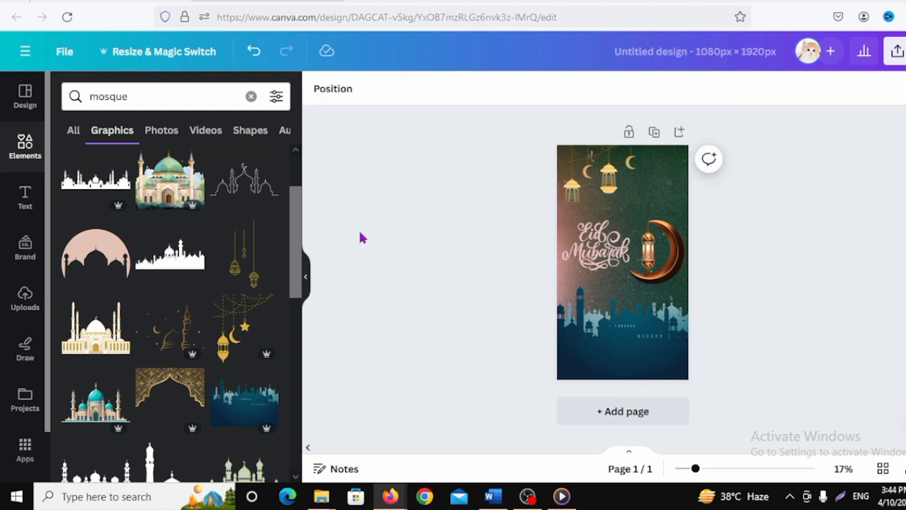
pyautogui.click(253, 270)
pyautogui.moveTo(623, 269); pyautogui.dragTo(662, 162)
pyautogui.click(781, 225)
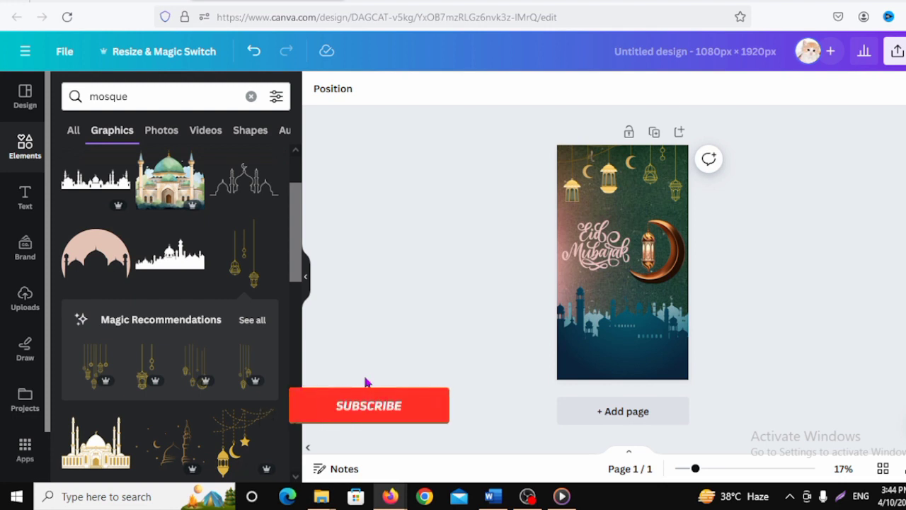
# Recolor the "Eid Mubarak" lettering with the light orange from the crescent moon's photo colors.
pyautogui.scroll(3, 366, 382)
pyautogui.scroll(-3, 366, 382)
pyautogui.scroll(1, 365, 382)
pyautogui.scroll(1, 442, 416)
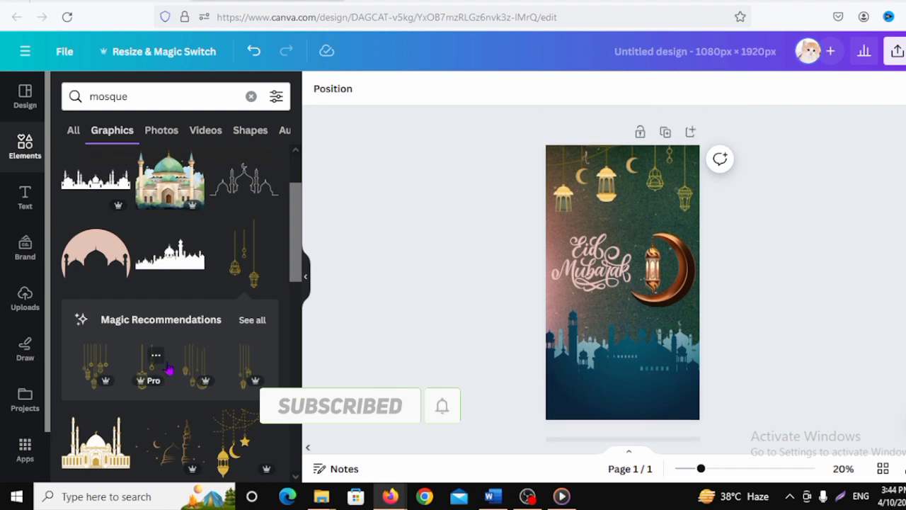
pyautogui.click(591, 261)
pyautogui.click(482, 89)
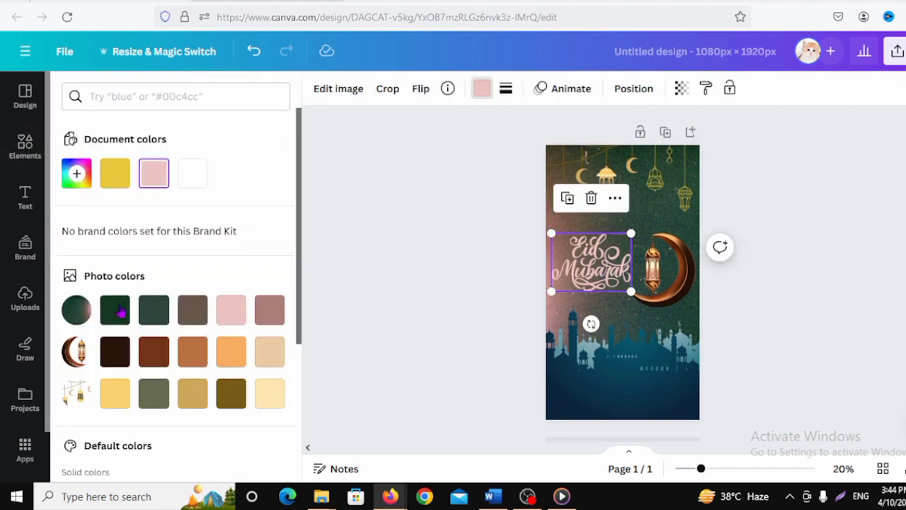
pyautogui.click(232, 352)
pyautogui.click(418, 241)
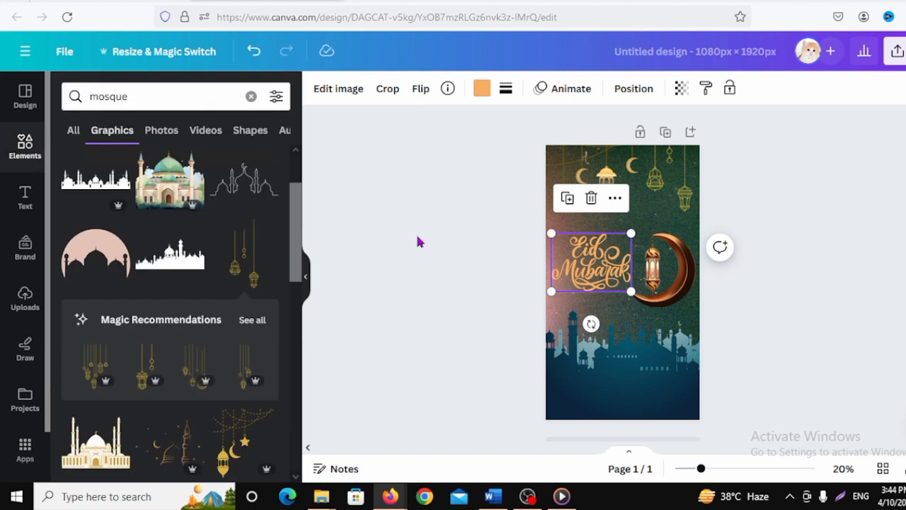
pyautogui.scroll(1, 416, 232)
pyautogui.scroll(-2, 415, 232)
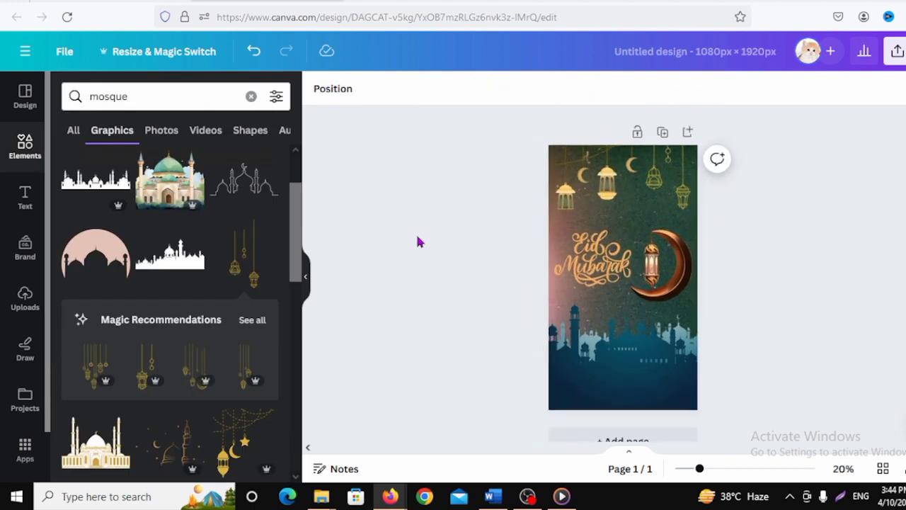
pyautogui.click(597, 259)
pyautogui.click(453, 214)
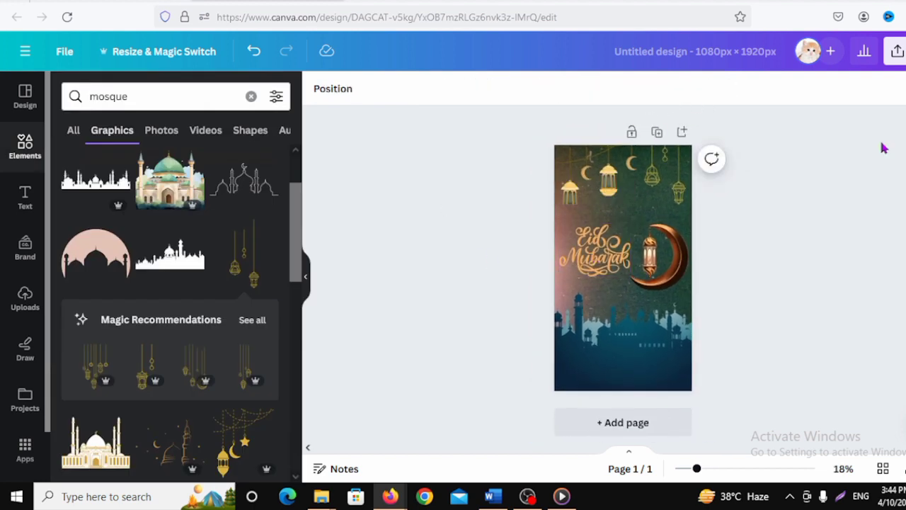
# Add a heading reading "Mon Creative" over the mosque graphic near the page's bottom, at font size 92.
pyautogui.scroll(2, 894, 170)
pyautogui.scroll(-2, 894, 170)
pyautogui.click(25, 197)
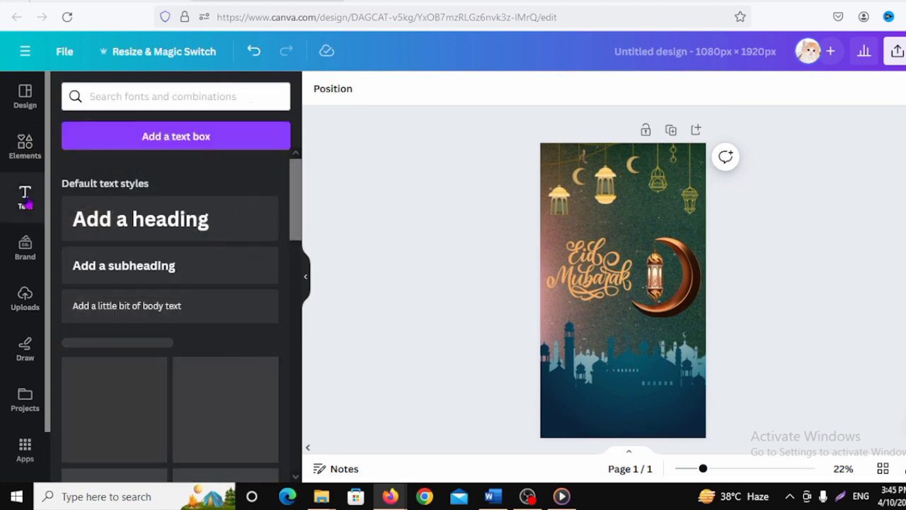
pyautogui.click(178, 216)
pyautogui.moveTo(630, 294); pyautogui.dragTo(633, 450)
pyautogui.moveTo(688, 406); pyautogui.dragTo(706, 404)
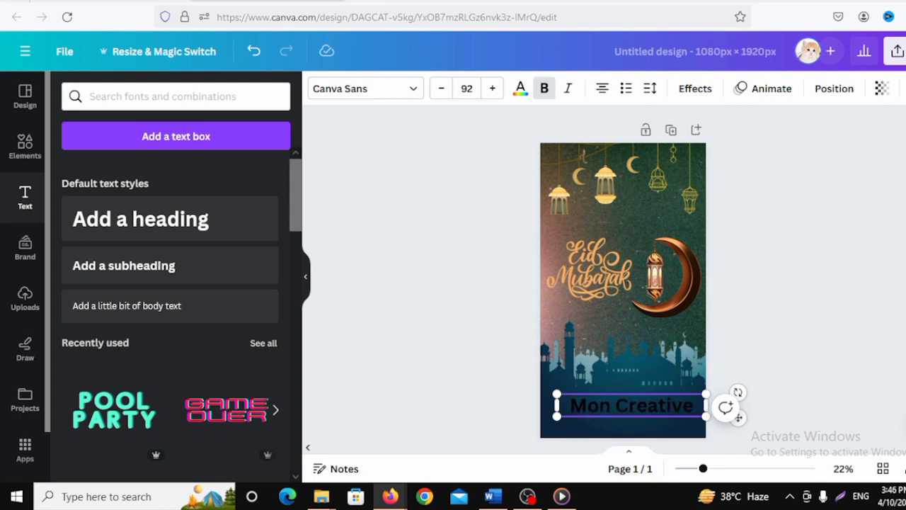
# Color the "Mon Creative" heading with the light orange from the crescent moon's photo colors.
pyautogui.click(521, 89)
pyautogui.click(231, 352)
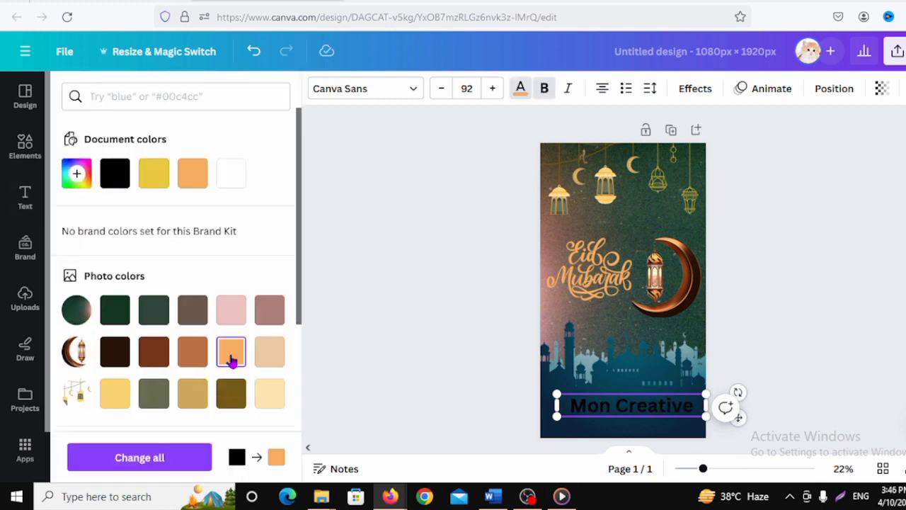
pyautogui.click(382, 354)
pyautogui.click(627, 405)
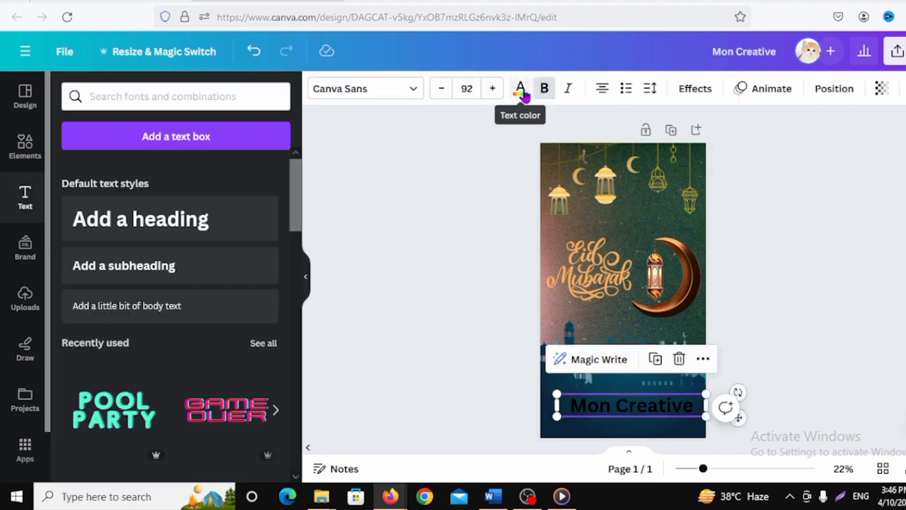
pyautogui.click(521, 88)
pyautogui.click(230, 352)
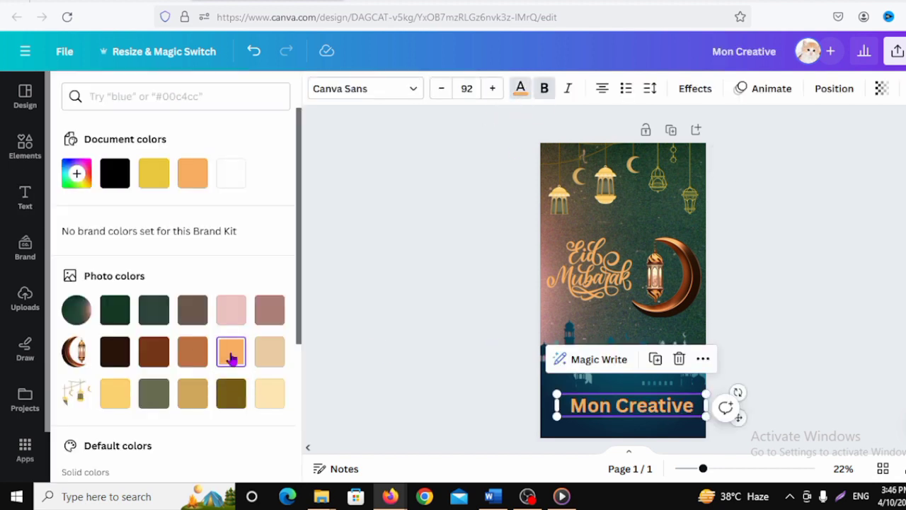
# Apply the Glitch effect to the "Mon Creative" heading and set its font to Alice.
pyautogui.click(685, 98)
pyautogui.click(175, 385)
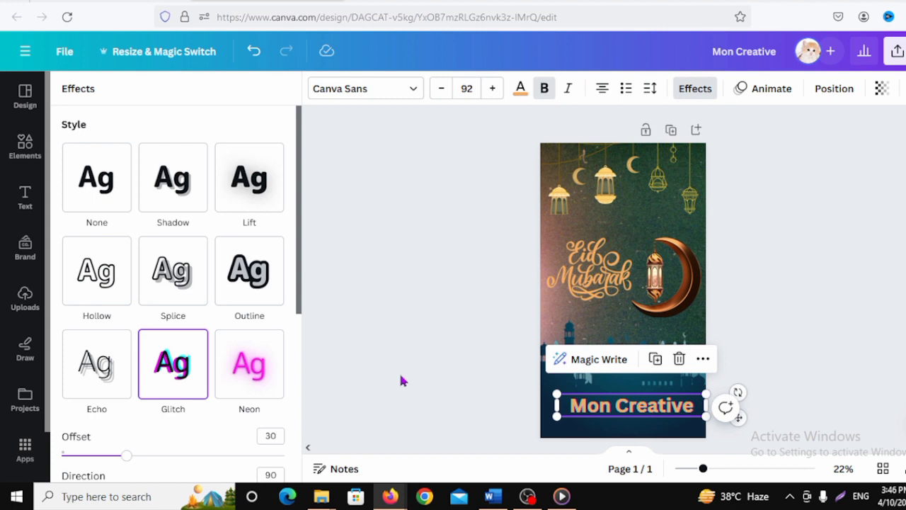
pyautogui.click(413, 90)
pyautogui.click(124, 399)
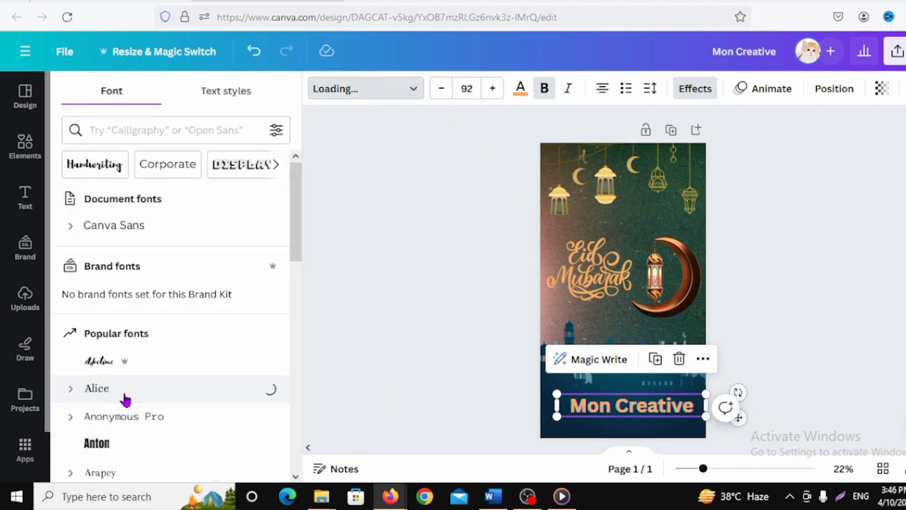
# Shrink the "Mon Creative" heading to font size 59.8 and center it horizontally near the page's bottom.
pyautogui.moveTo(706, 416); pyautogui.dragTo(653, 411)
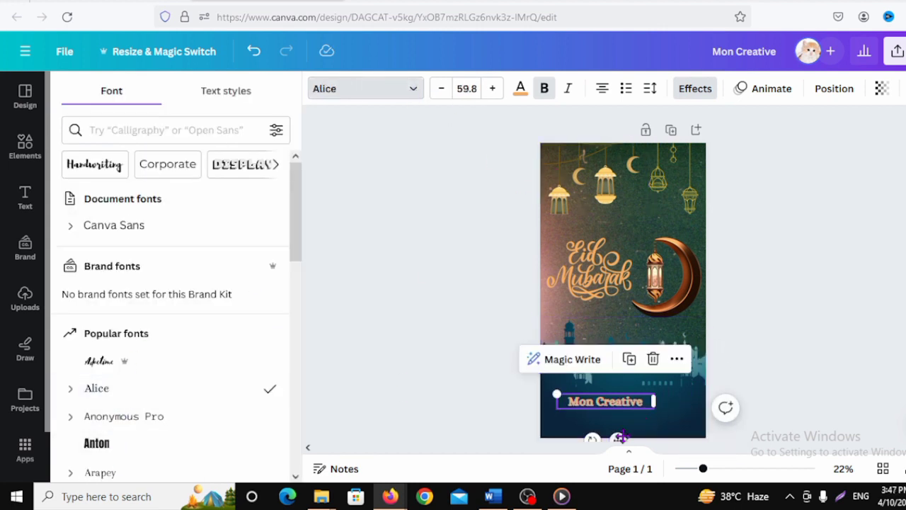
pyautogui.moveTo(619, 440); pyautogui.dragTo(635, 453)
pyautogui.click(815, 358)
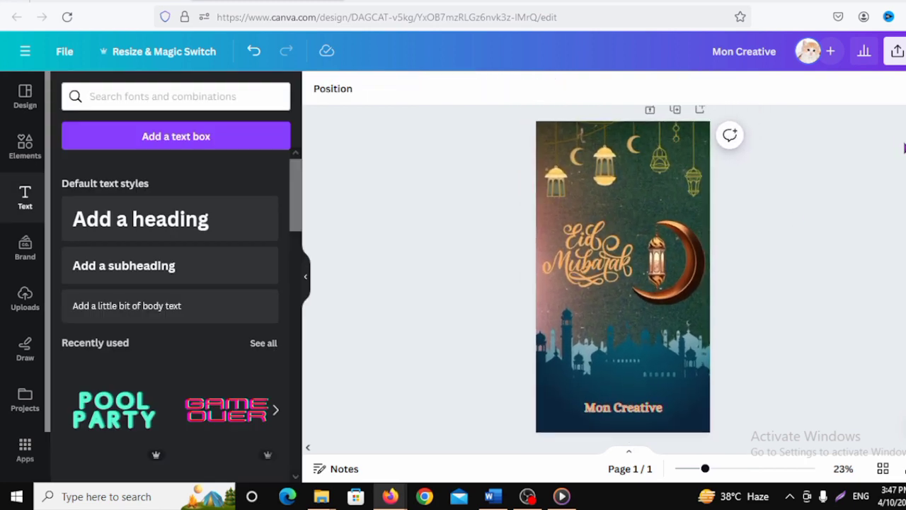
# Download the design as a PNG and open Mon Creative.png in a maximized image viewer.
pyautogui.click(896, 51)
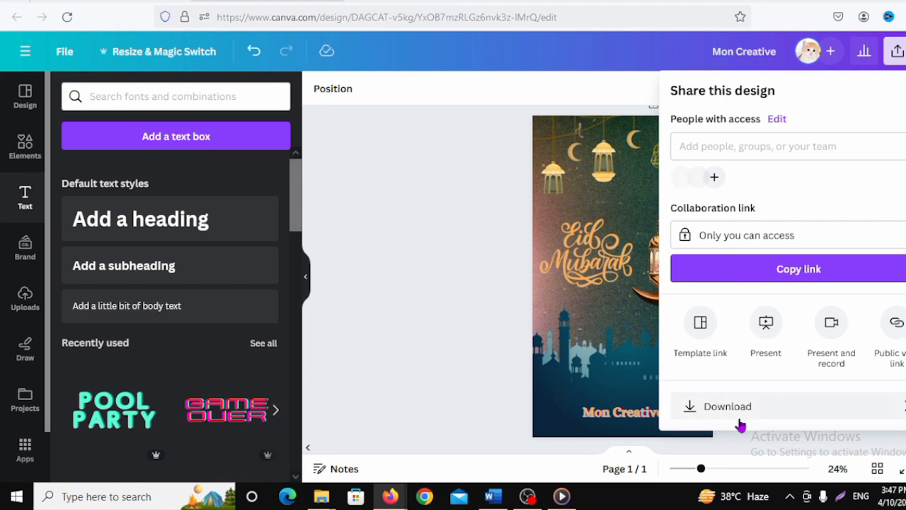
pyautogui.click(742, 415)
pyautogui.click(785, 317)
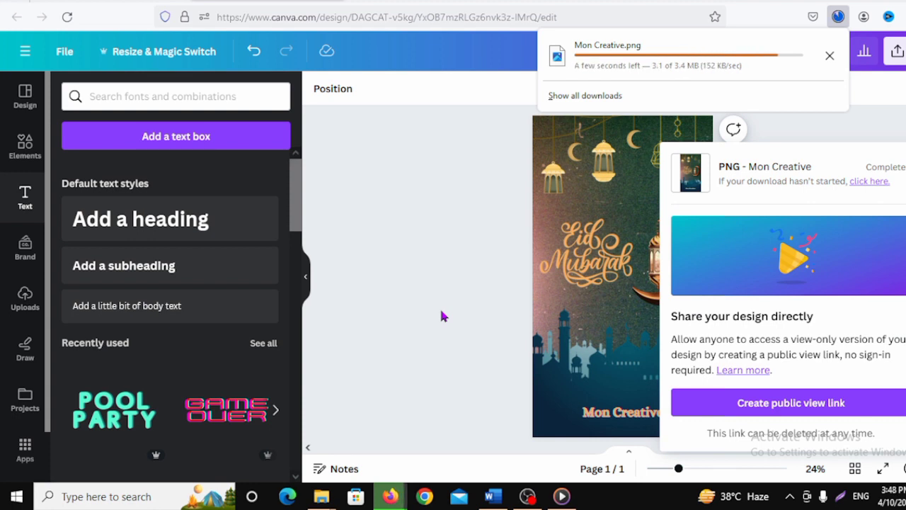
pyautogui.click(556, 56)
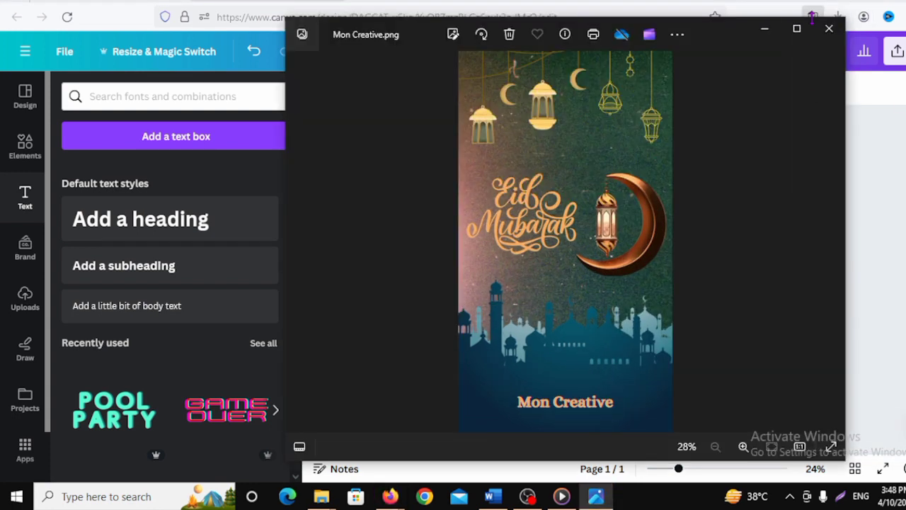
pyautogui.click(798, 29)
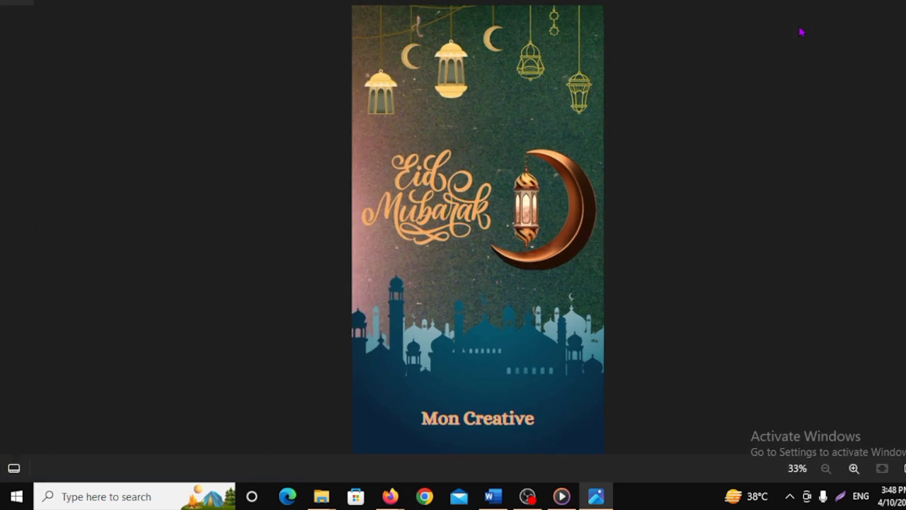